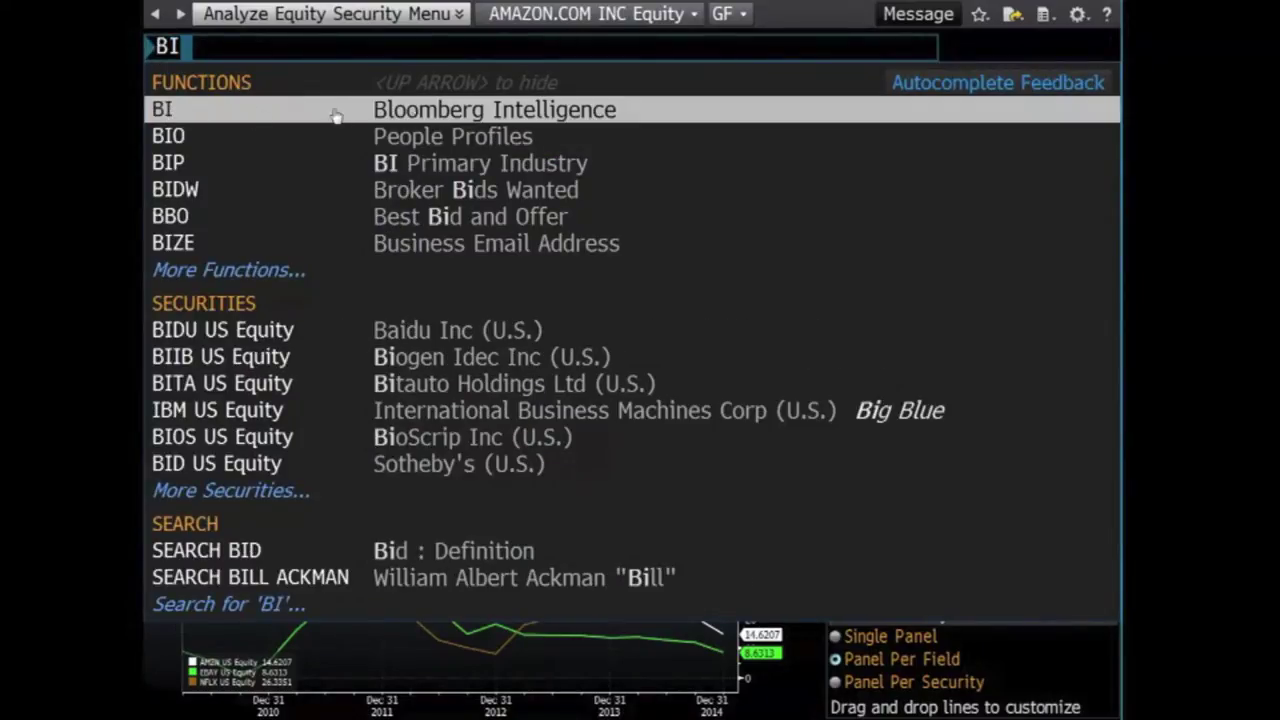
Go from Bloomberg Intelligence through the Communications sector to the Entertainment Content Dashboard (BI DVENN).
left_click(474, 117)
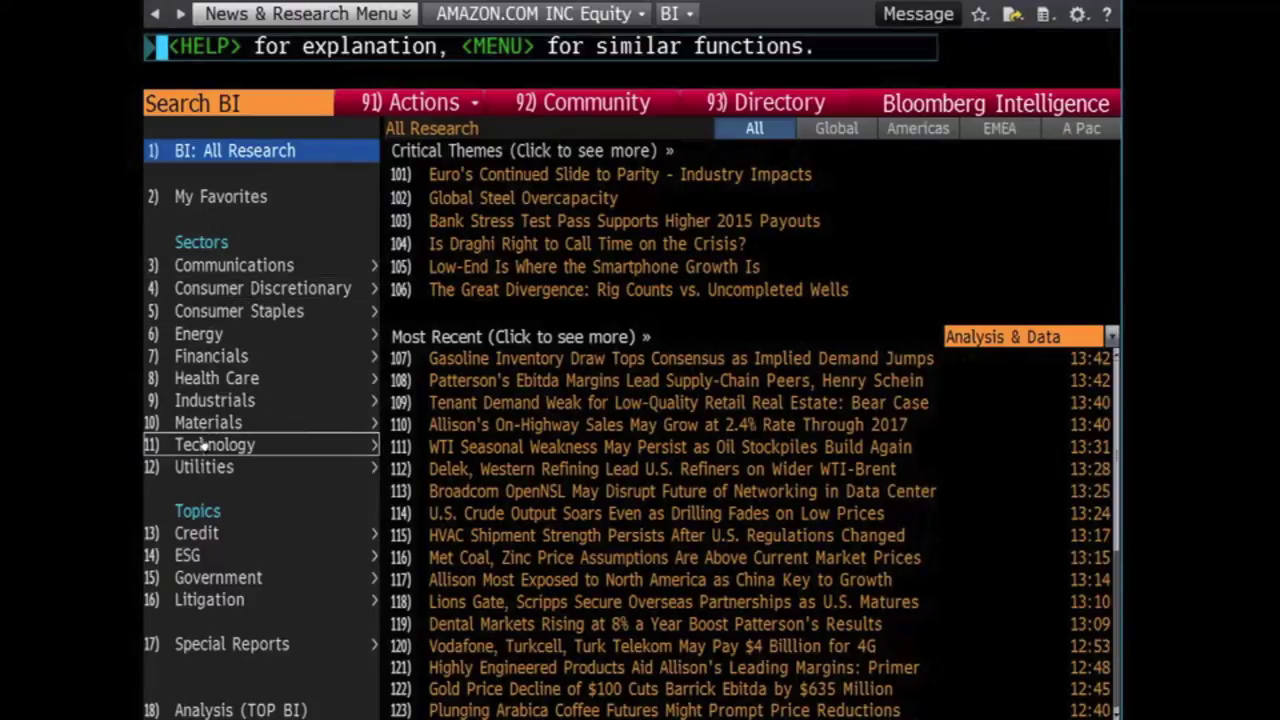
left_click(211, 268)
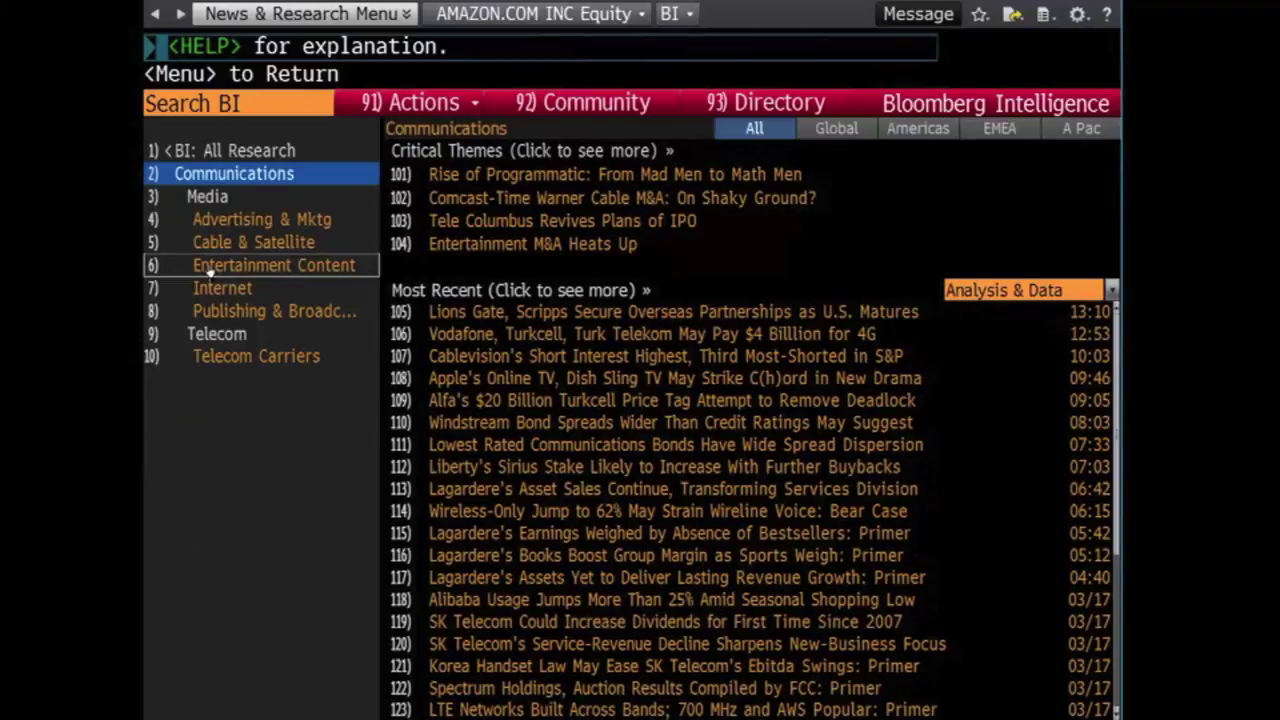
left_click(211, 266)
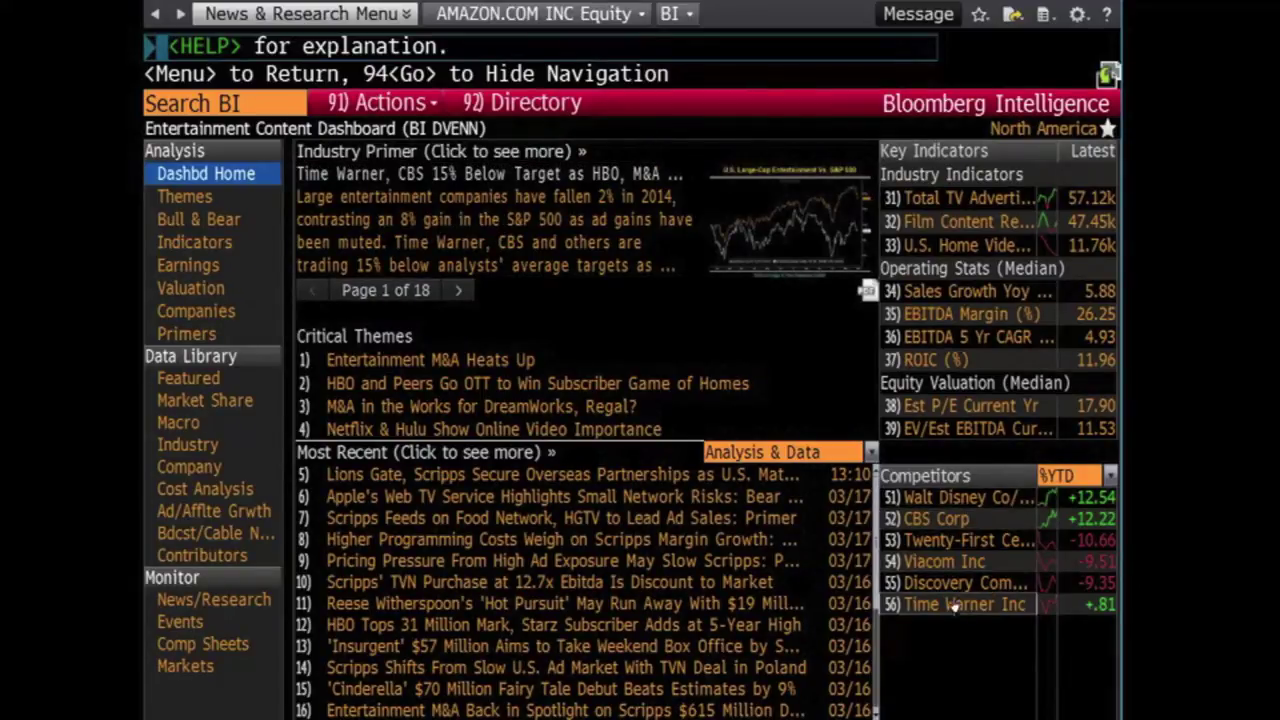
Show the Featured data library table of macro drivers and media revenue through 2015.
left_click(185, 380)
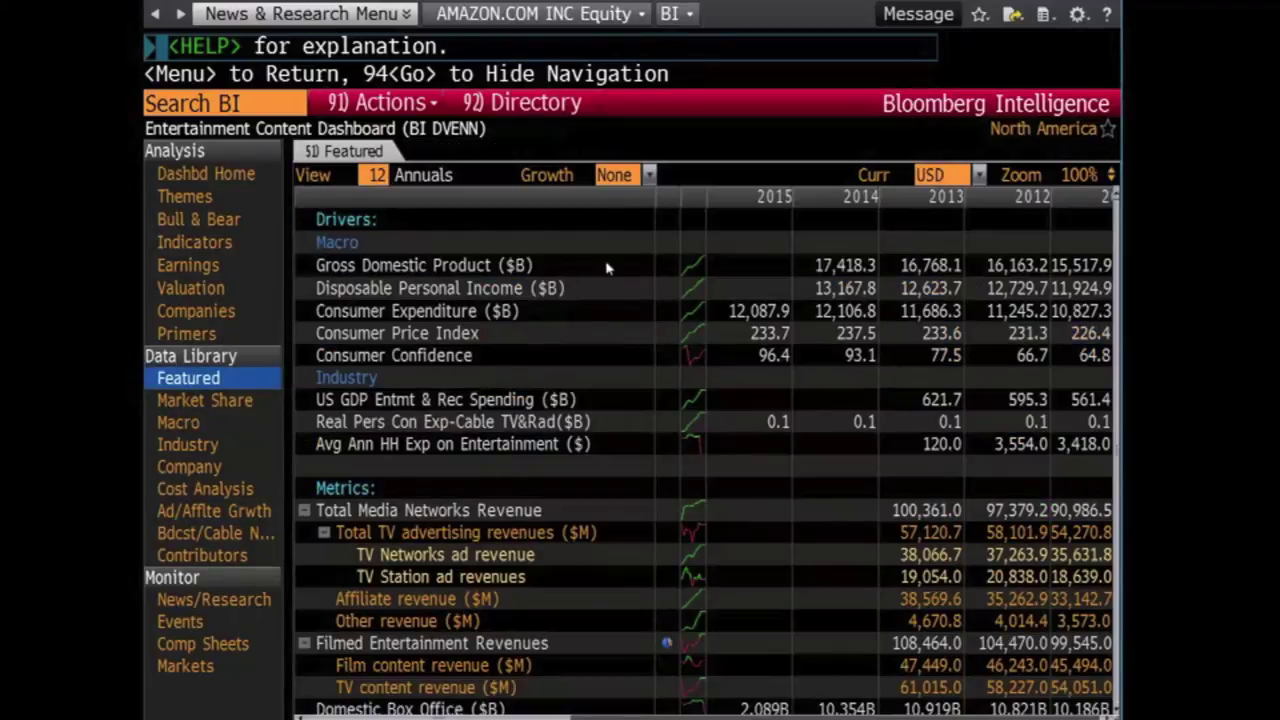
Review the Featured table and chart Gross Domestic Product ($B) for 2004–2014.
scroll(682, 358, "down", 1)
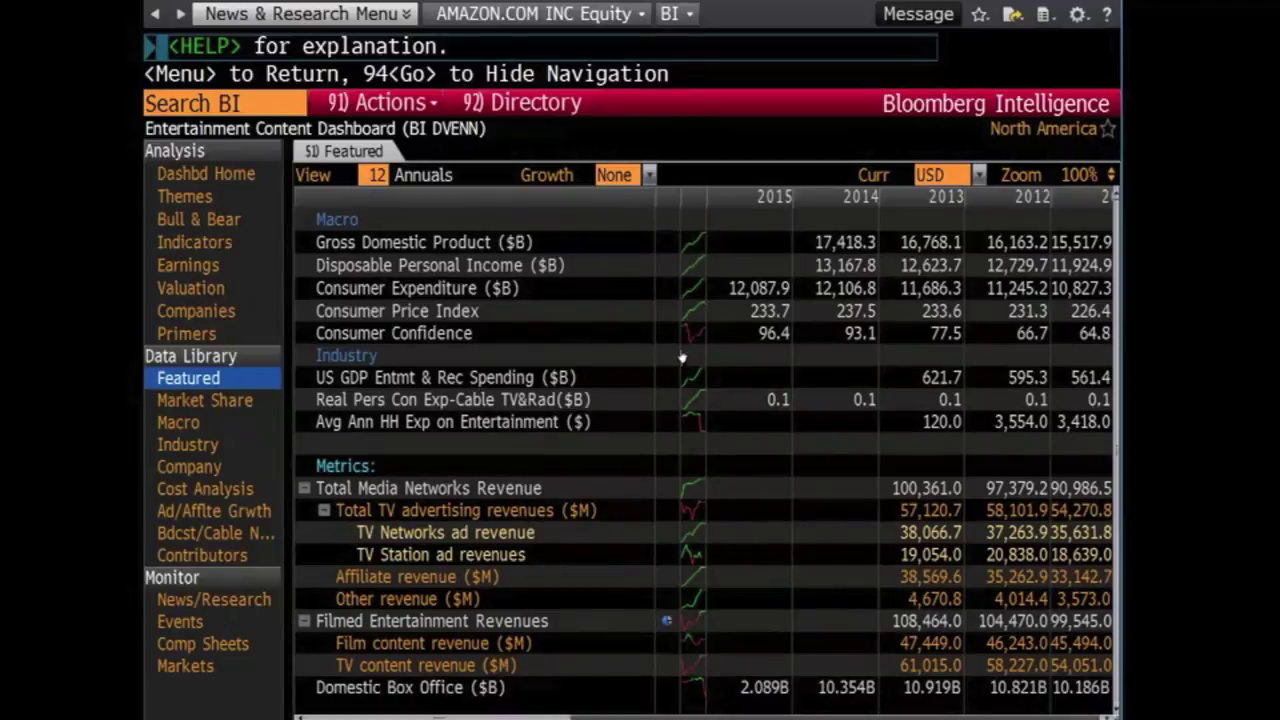
scroll(681, 357, "up", 1)
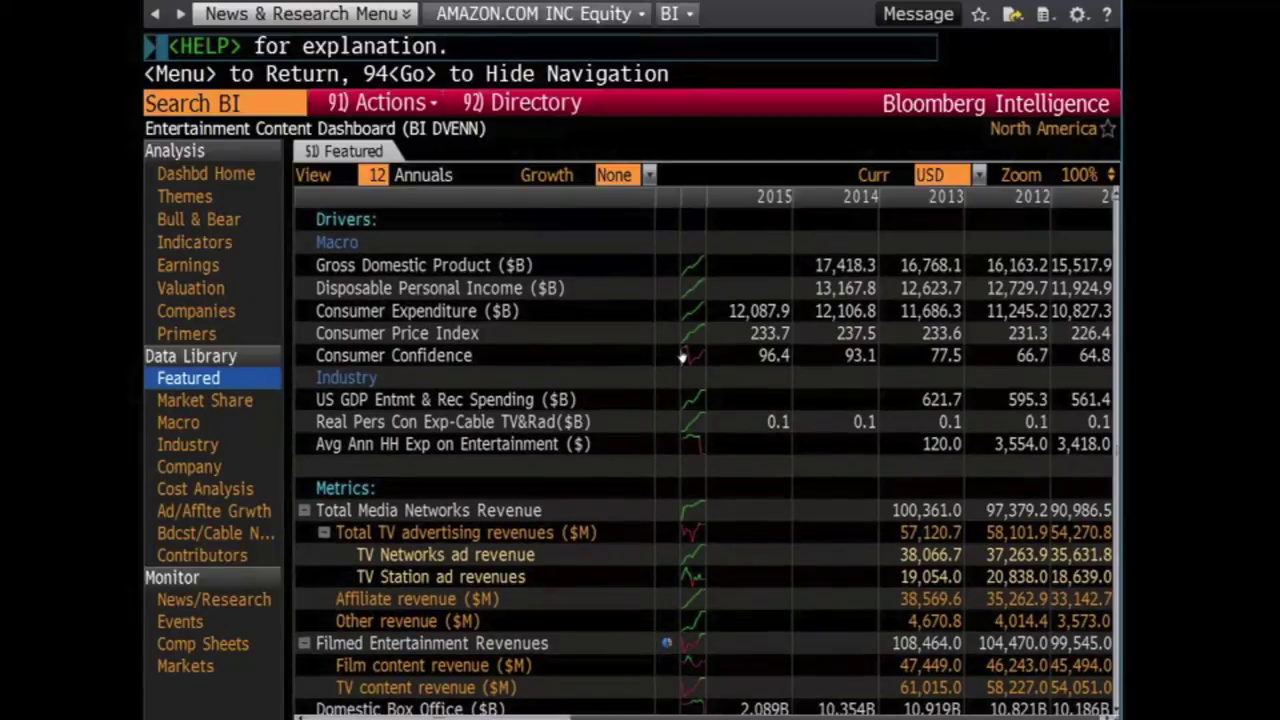
left_click(692, 268)
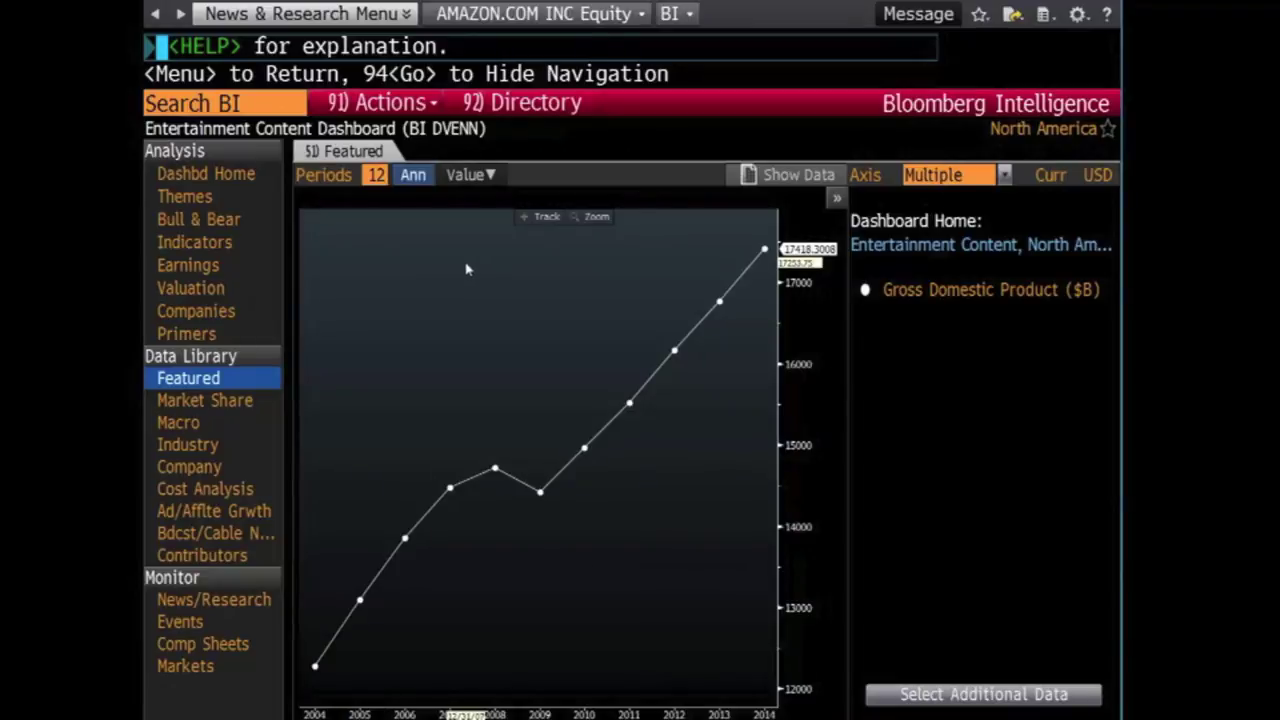
Close the GDP chart and show Media Networks market share for TV network owners.
key("Escape")
left_click(201, 405)
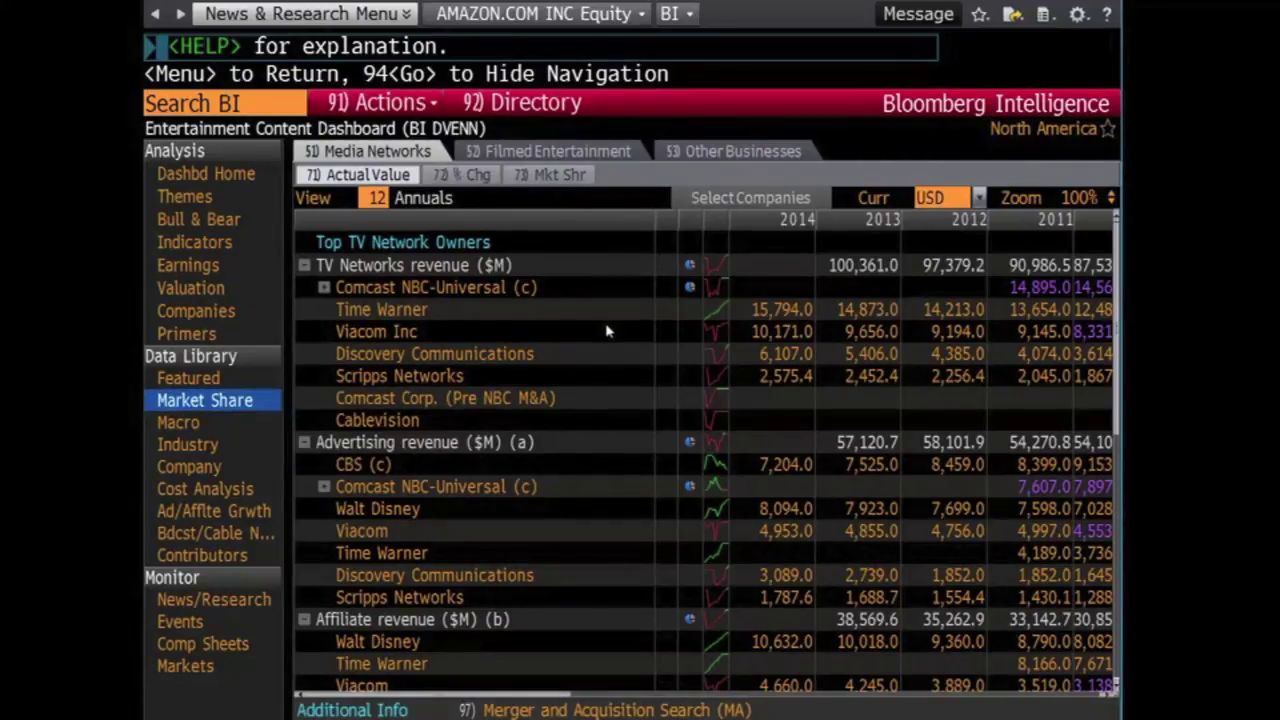
Review the Media Networks table, then switch market share to Filmed Entertainment studio revenues.
scroll(617, 447, "down", 1)
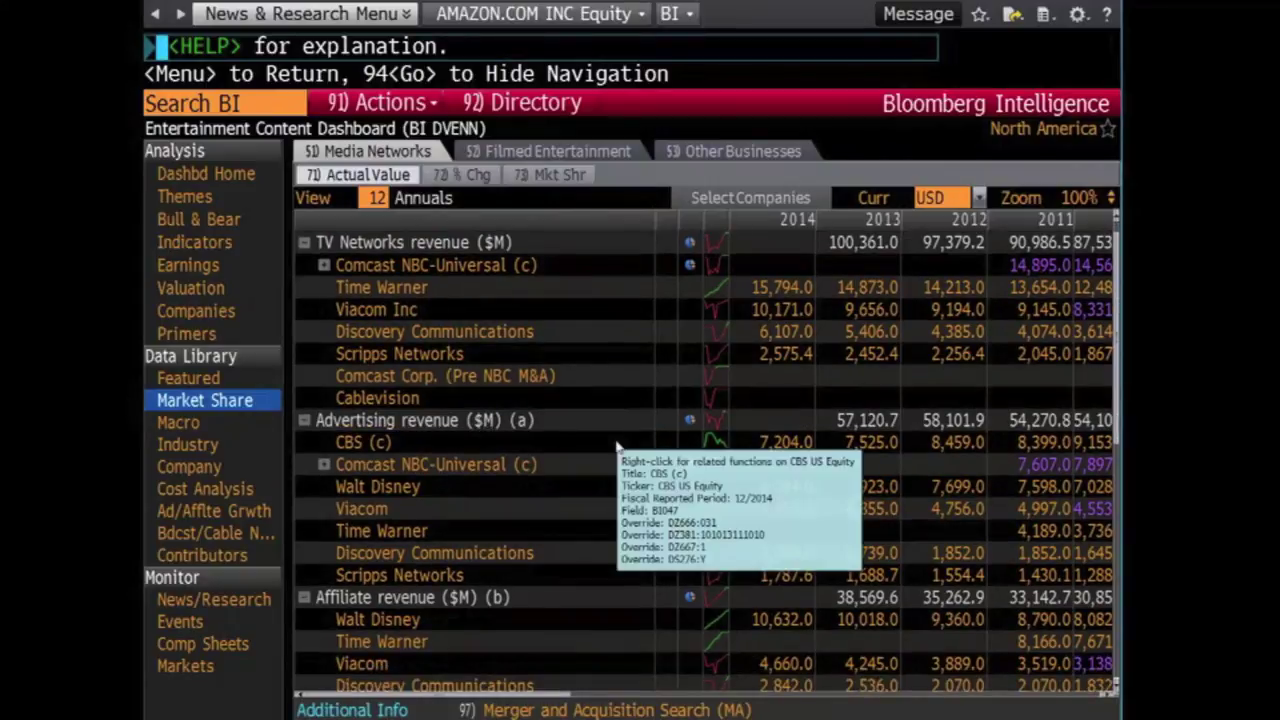
scroll(617, 447, "down", 1)
scroll(617, 447, "down", 3)
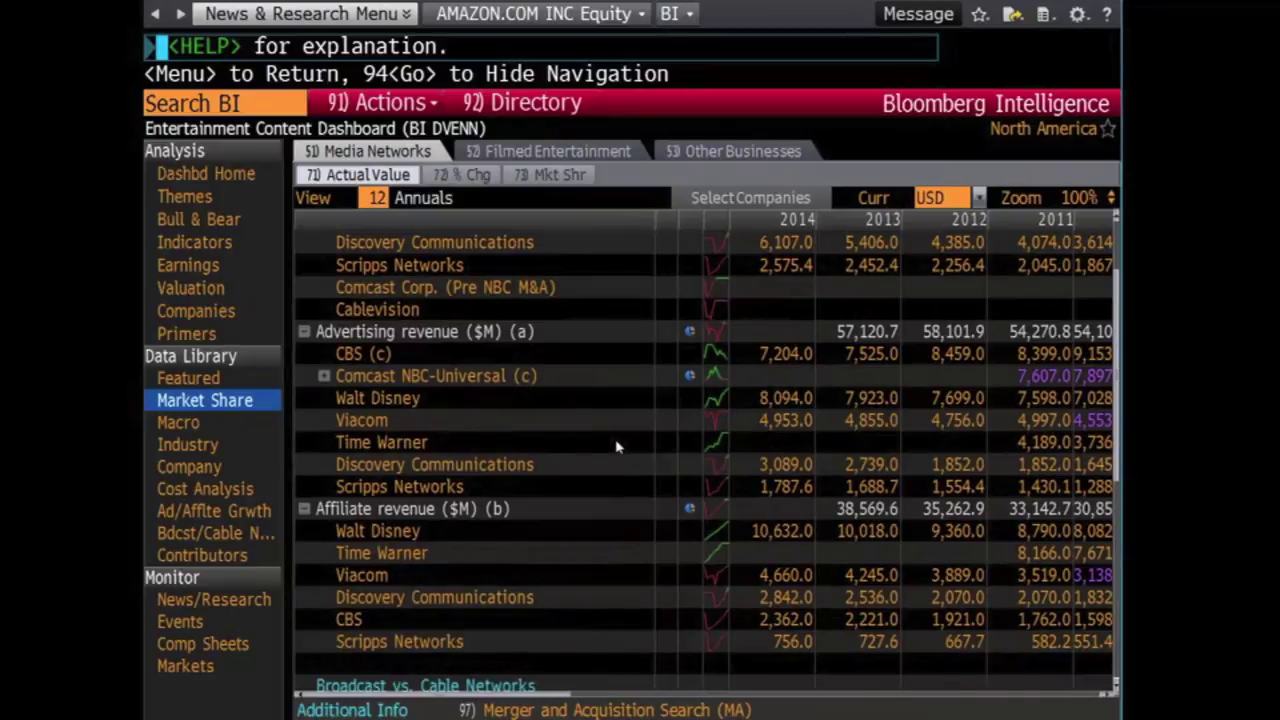
scroll(617, 447, "down", 1)
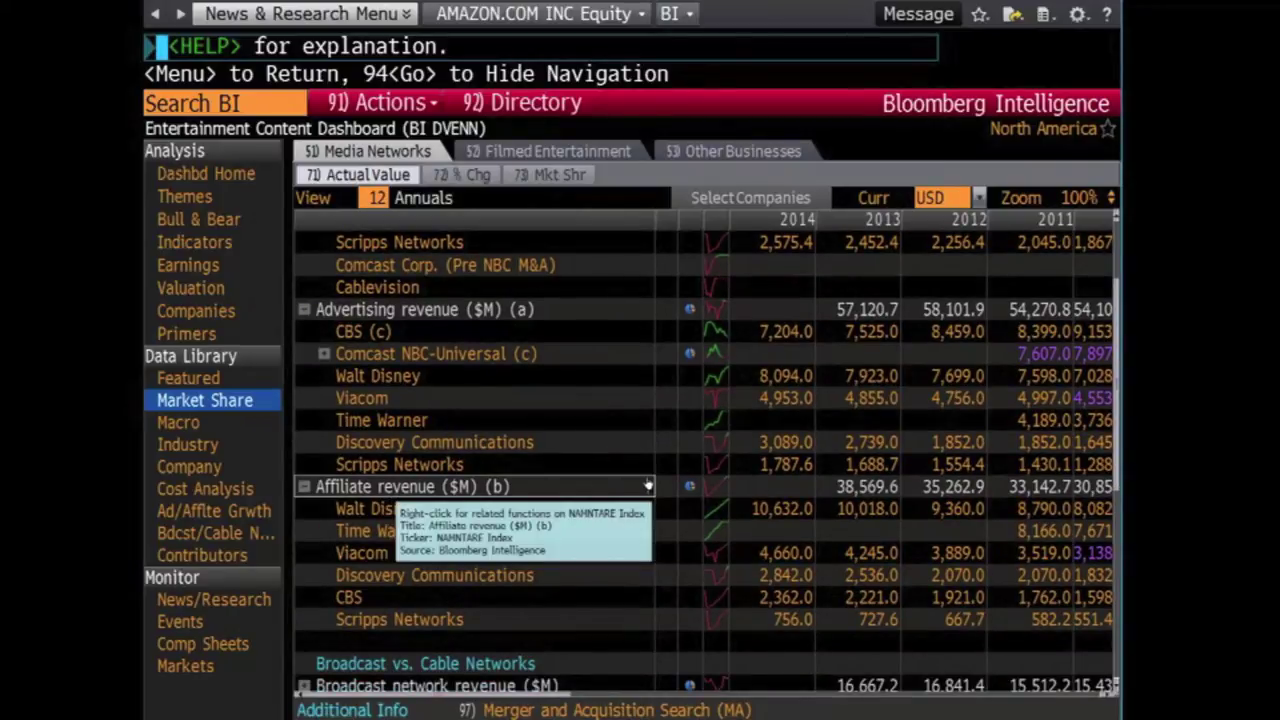
scroll(645, 488, "up", 3)
scroll(645, 490, "up", 3)
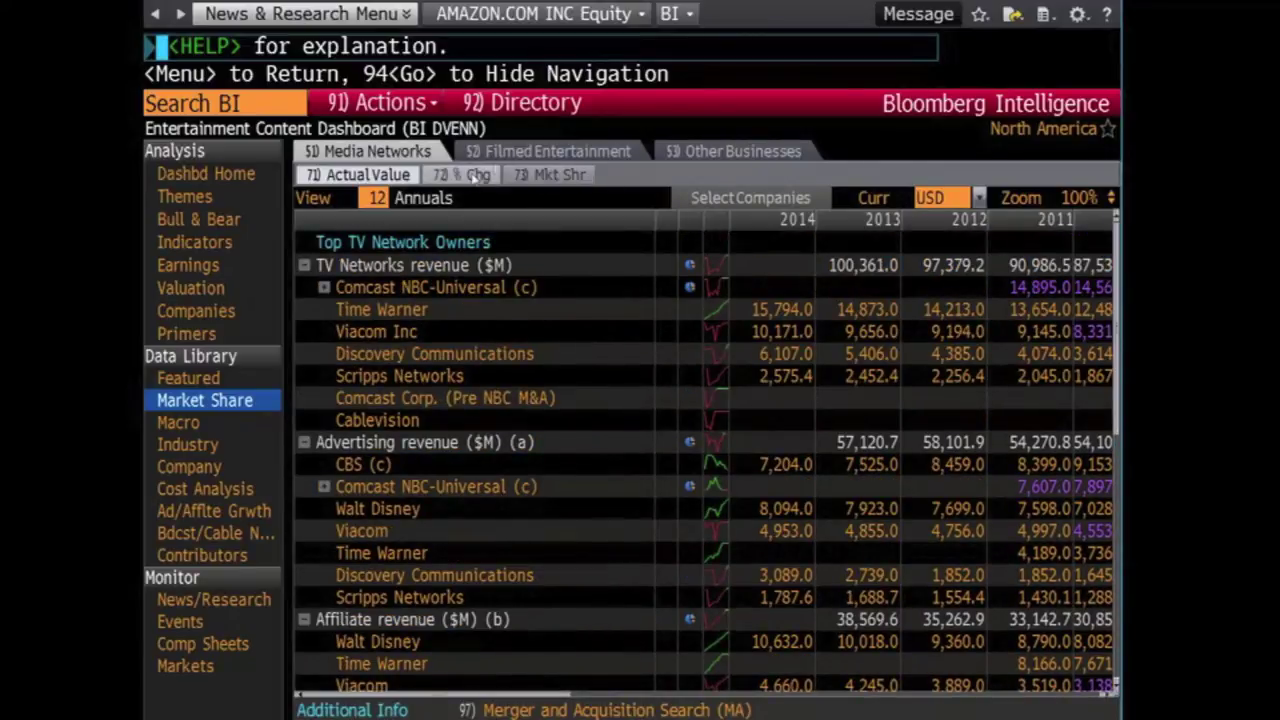
left_click(540, 152)
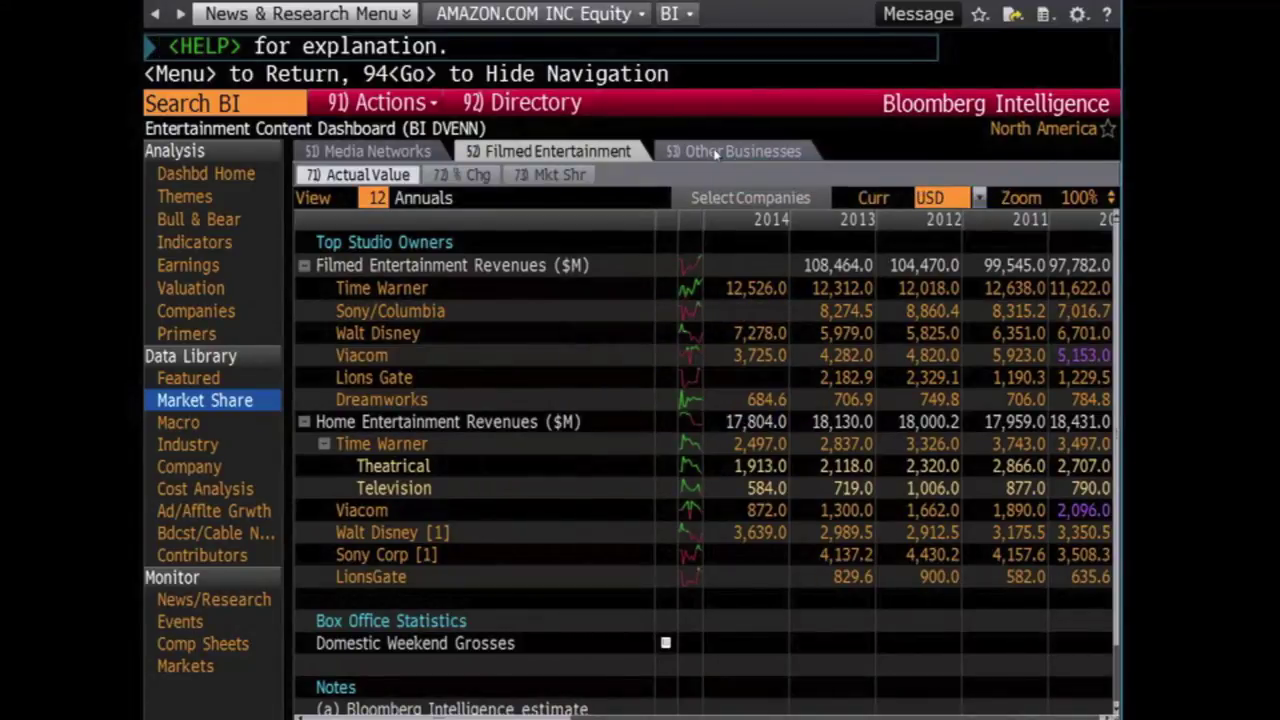
Show the Macro data table of U.S. economic highlights, including 2014 population of 318.9 M.
left_click(552, 175)
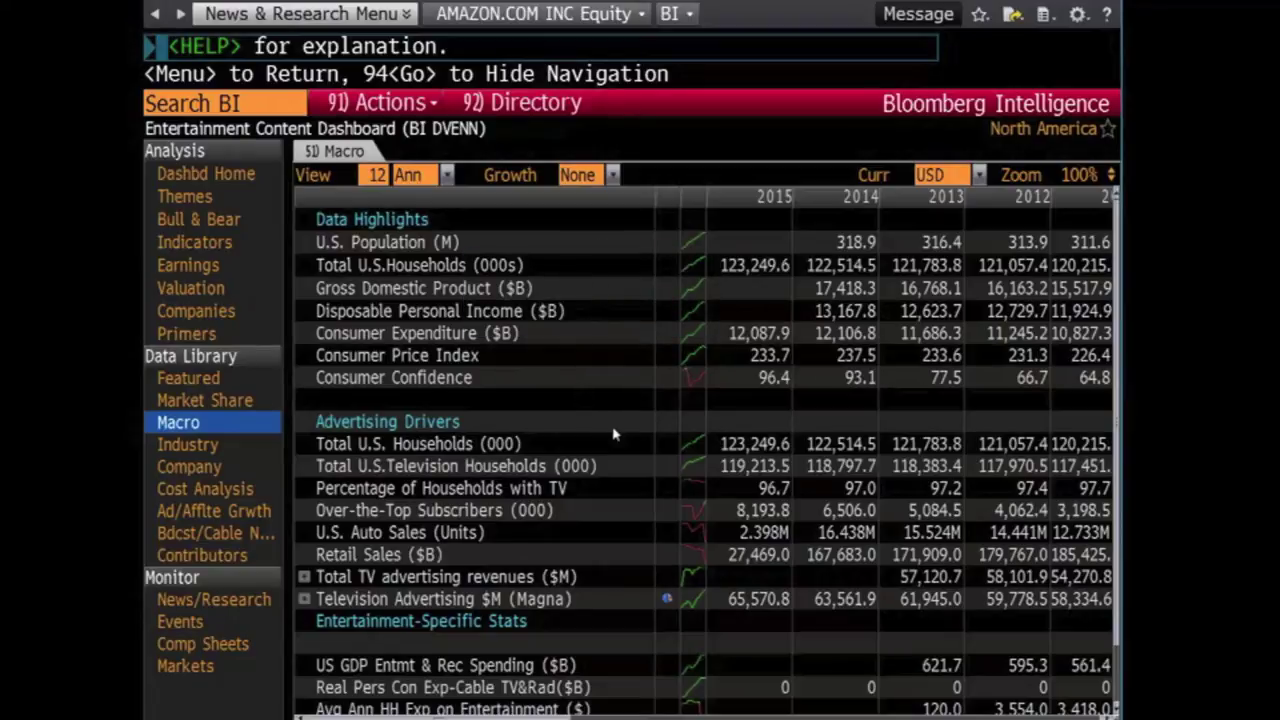
Show the Industry data for TV Networks, with 2013 total television revenues of 103,666.0.
left_click(213, 448)
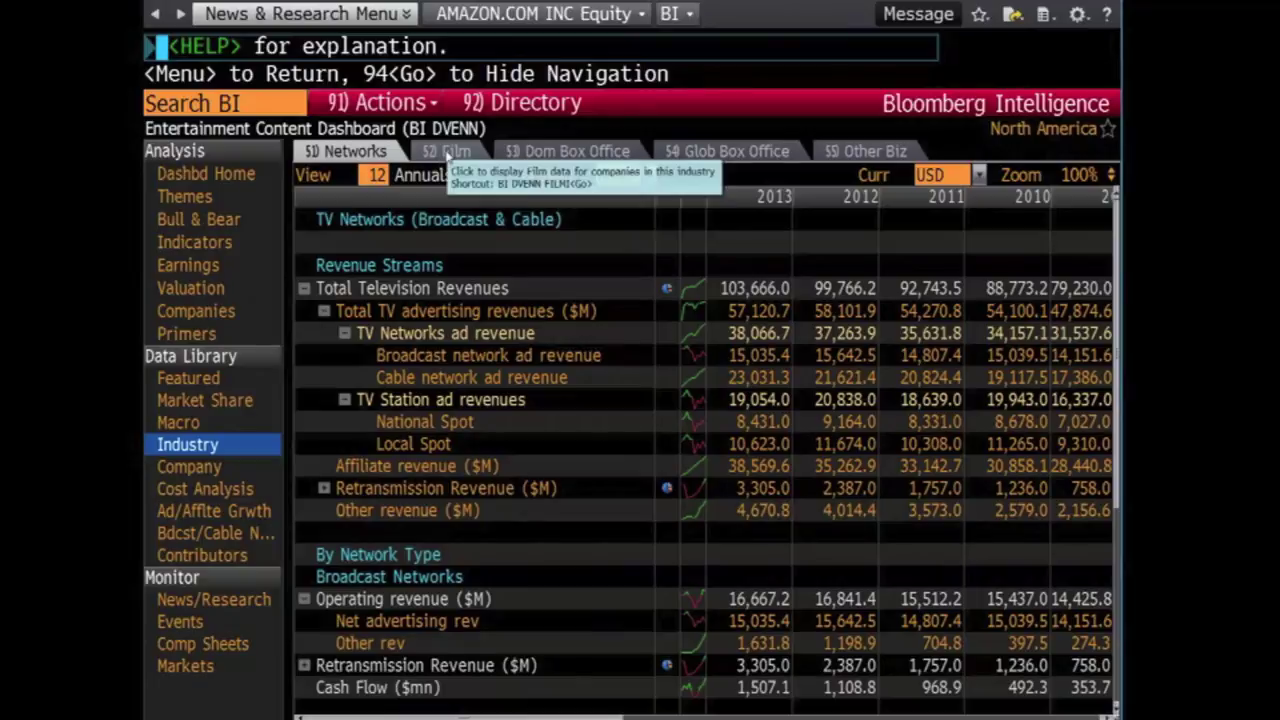
Chart Basic Cable Networks operating revenue ($M) for 2004–2013 from the Networks industry table.
left_click(449, 155)
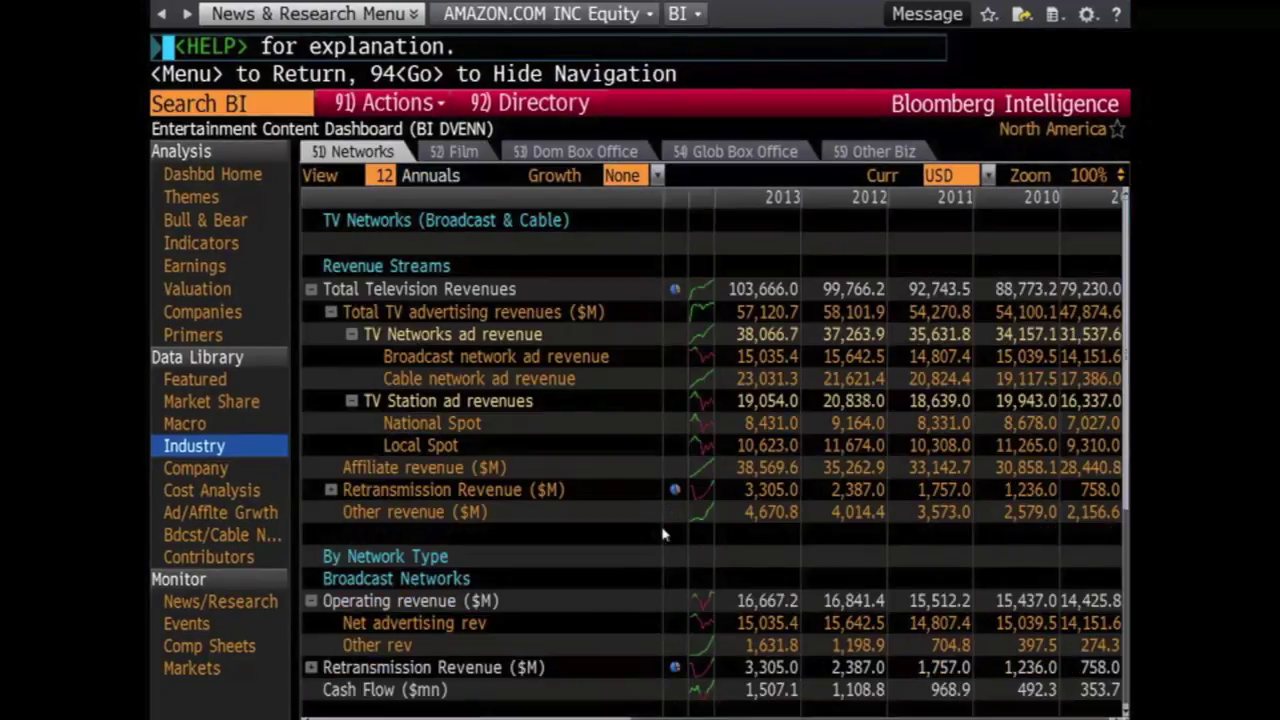
scroll(660, 533, "down", 4)
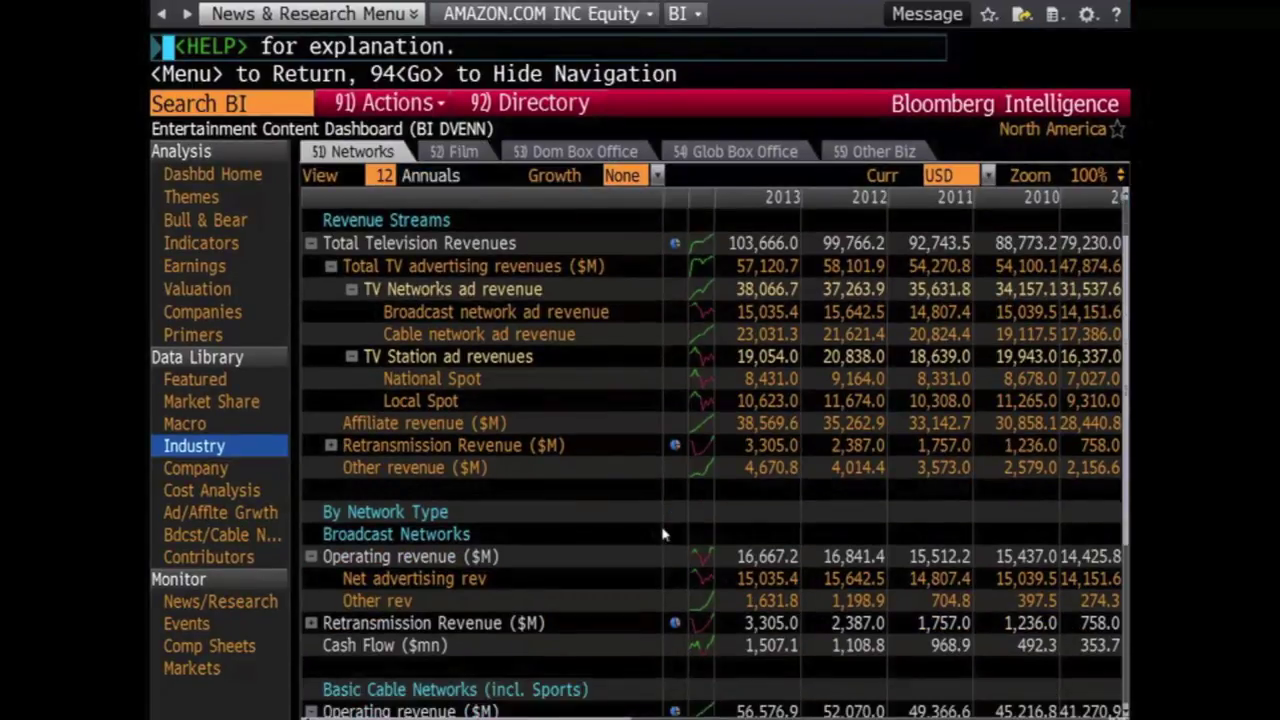
scroll(662, 535, "down", 5)
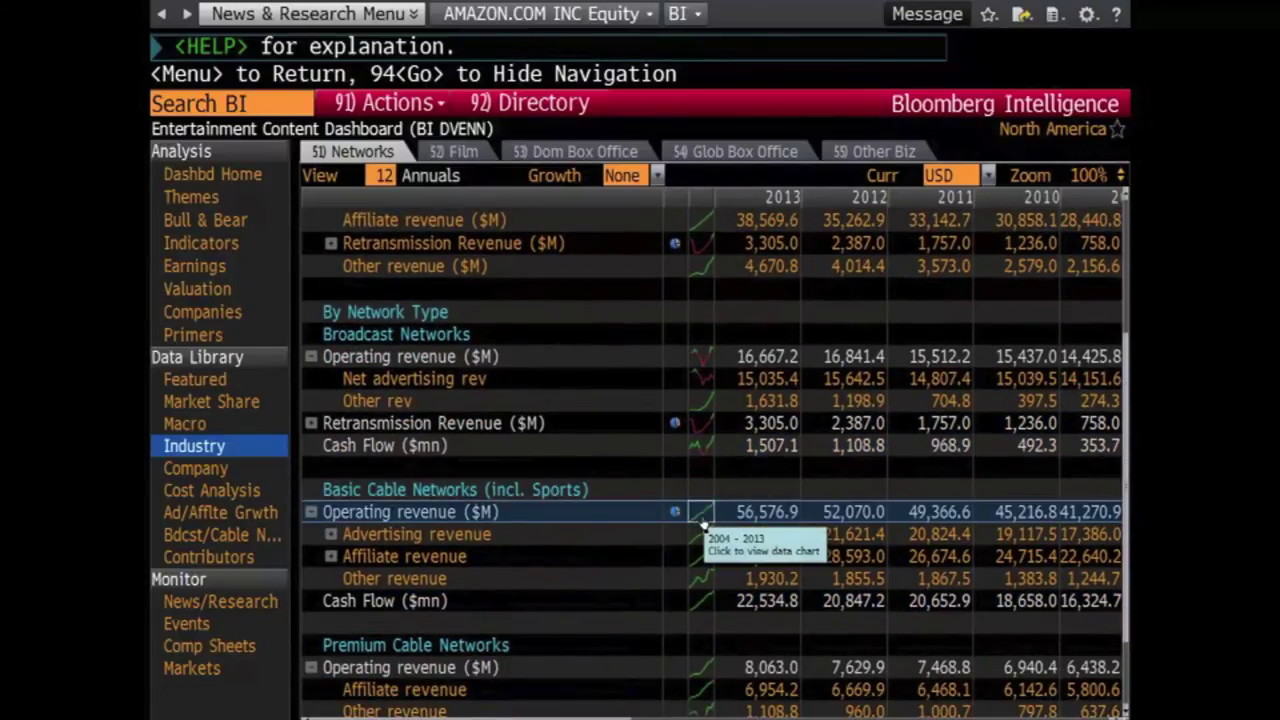
left_click(703, 524)
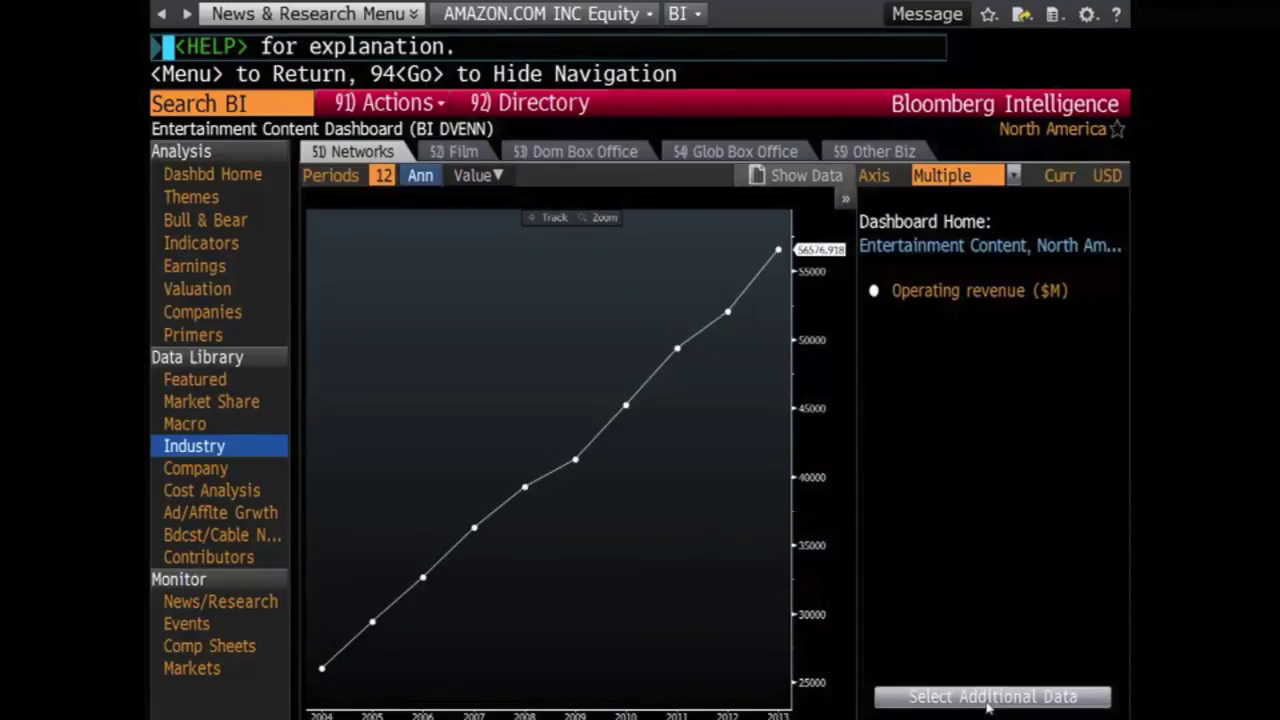
Add Broadcast Networks and Premium Cable operating revenue to the Basic Cable chart.
left_click(983, 697)
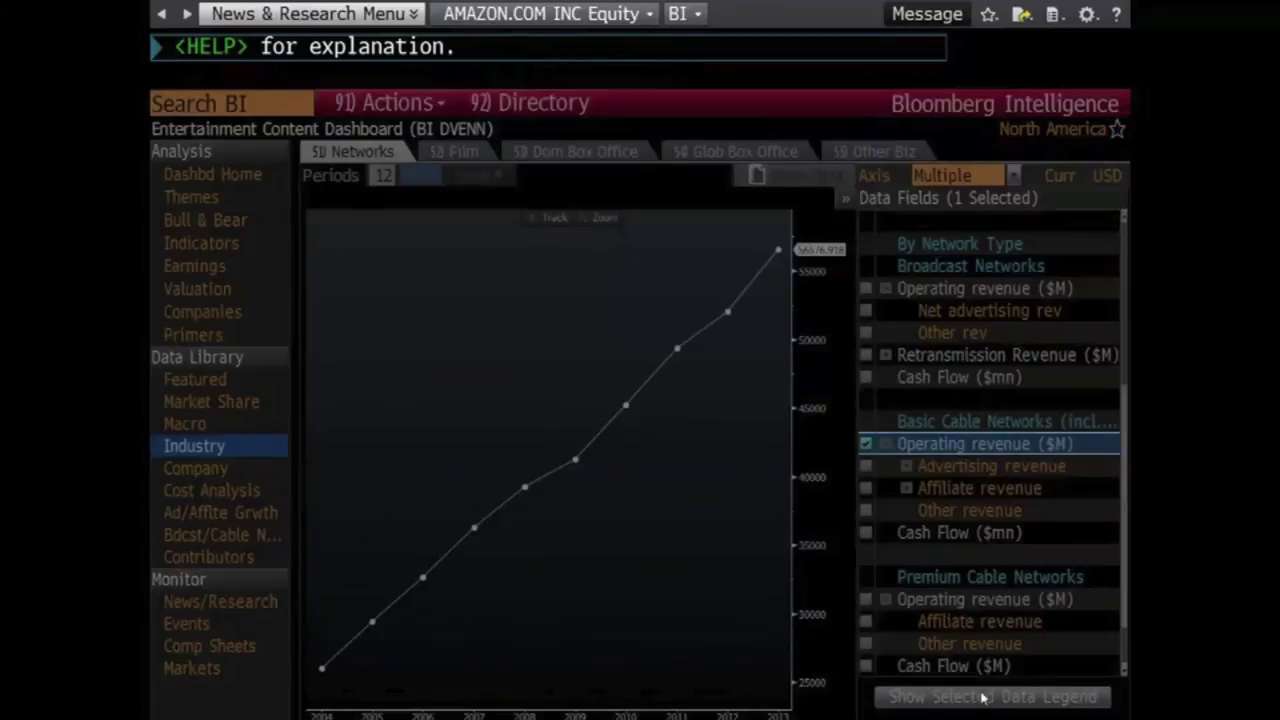
left_click(866, 288)
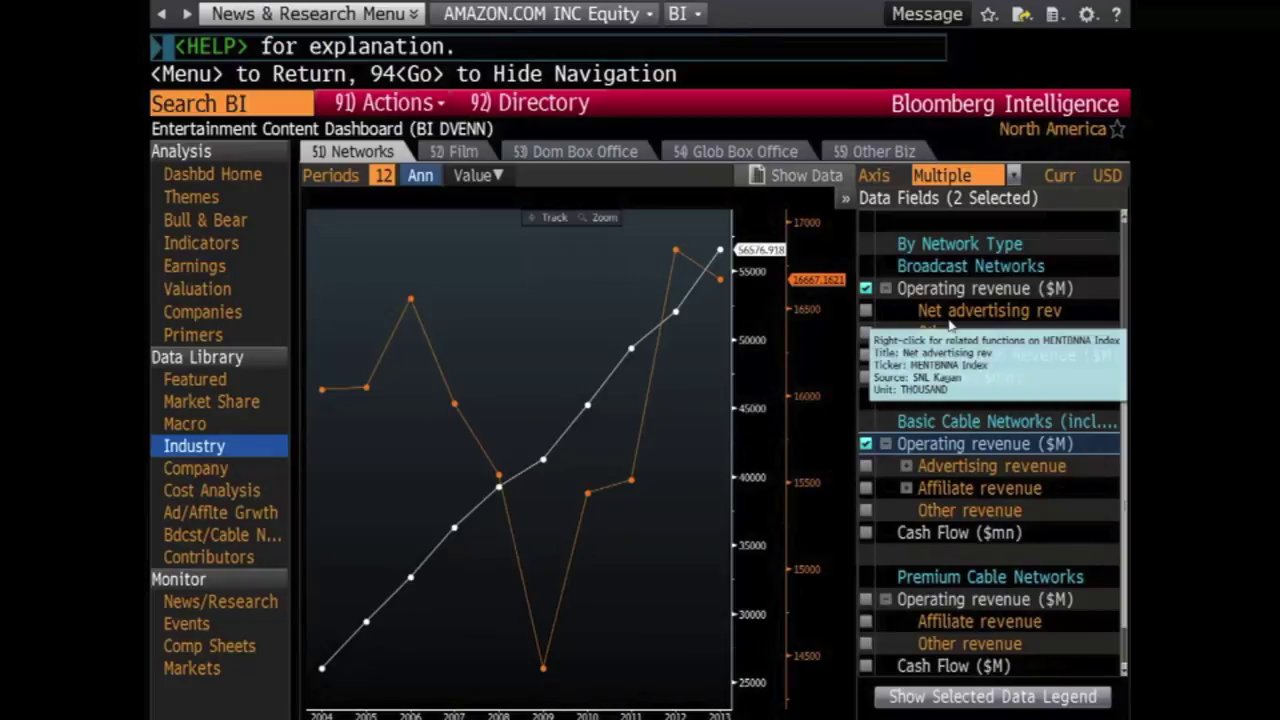
scroll(907, 369, "down", 1)
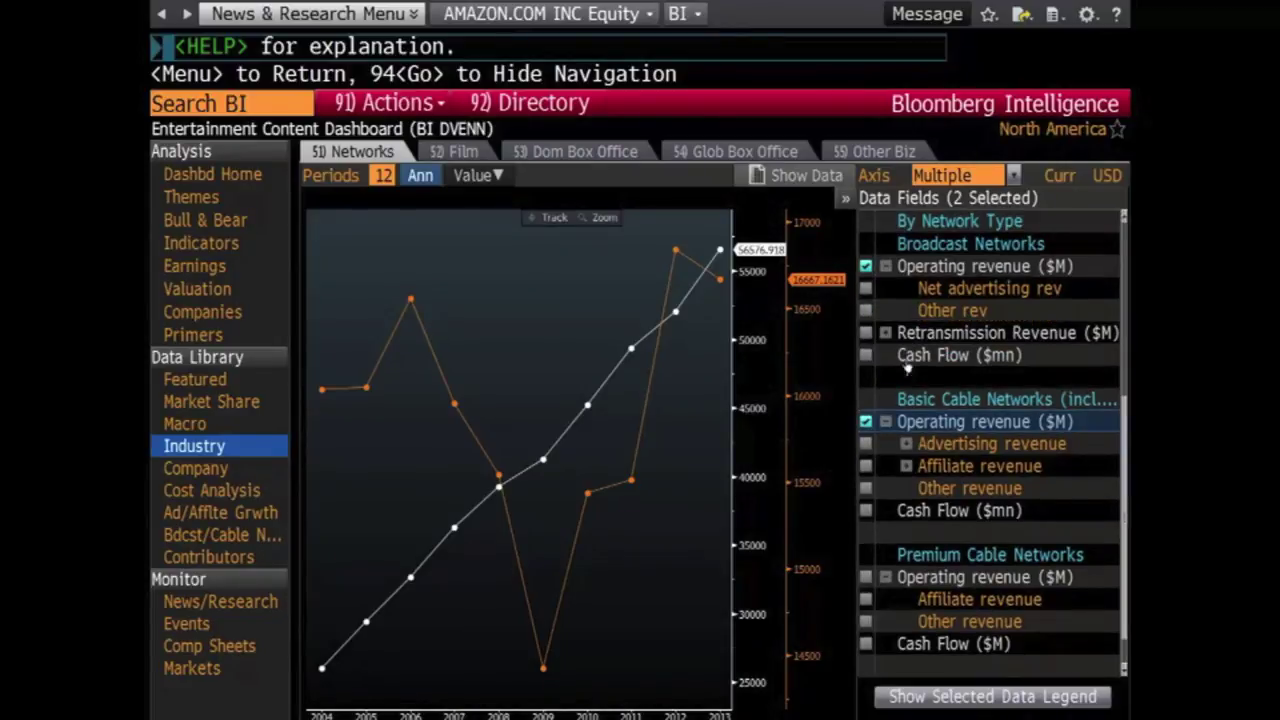
scroll(907, 369, "down", 1)
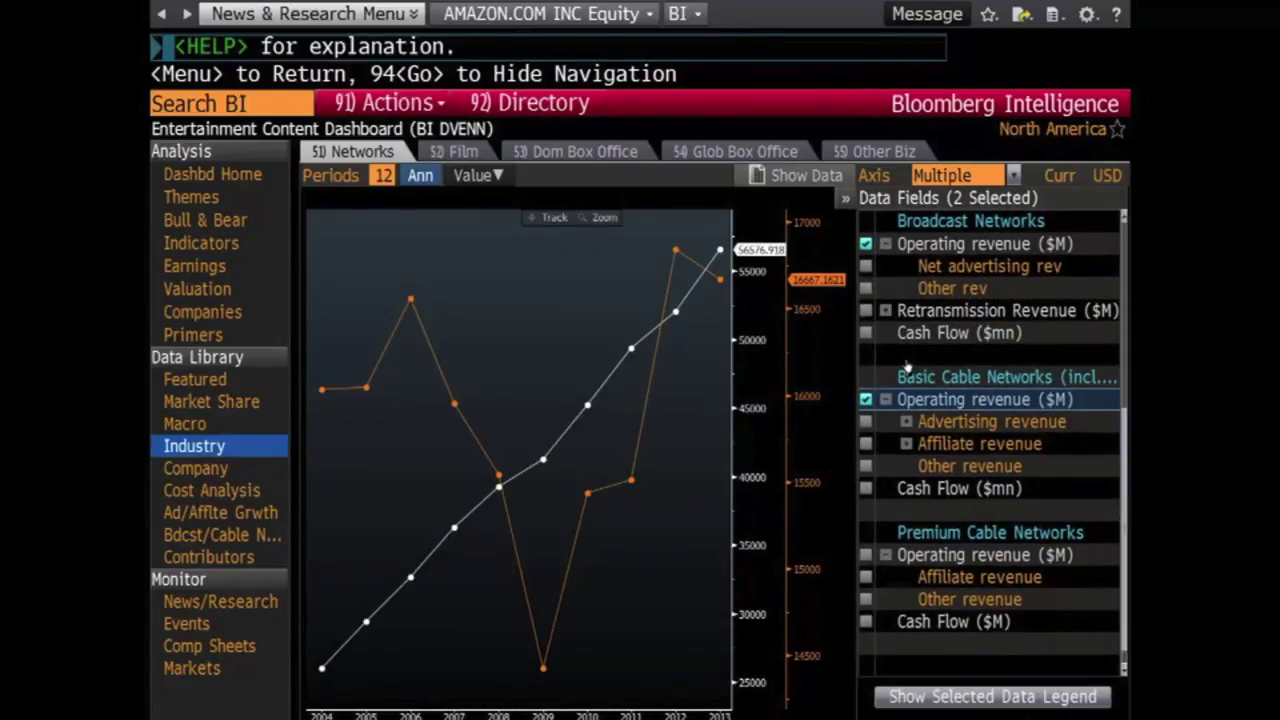
left_click(866, 555)
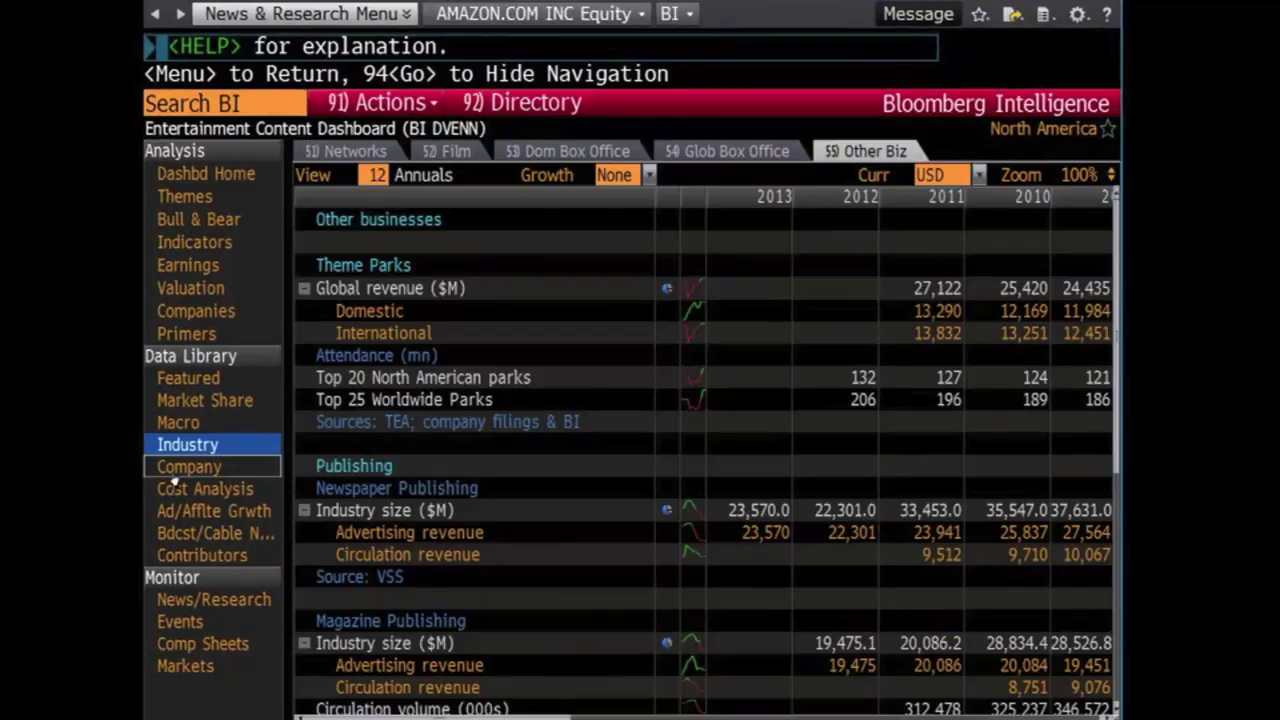
Open Company operating data and select CBS Corp and Discovery Communications in the company picker.
left_click(185, 470)
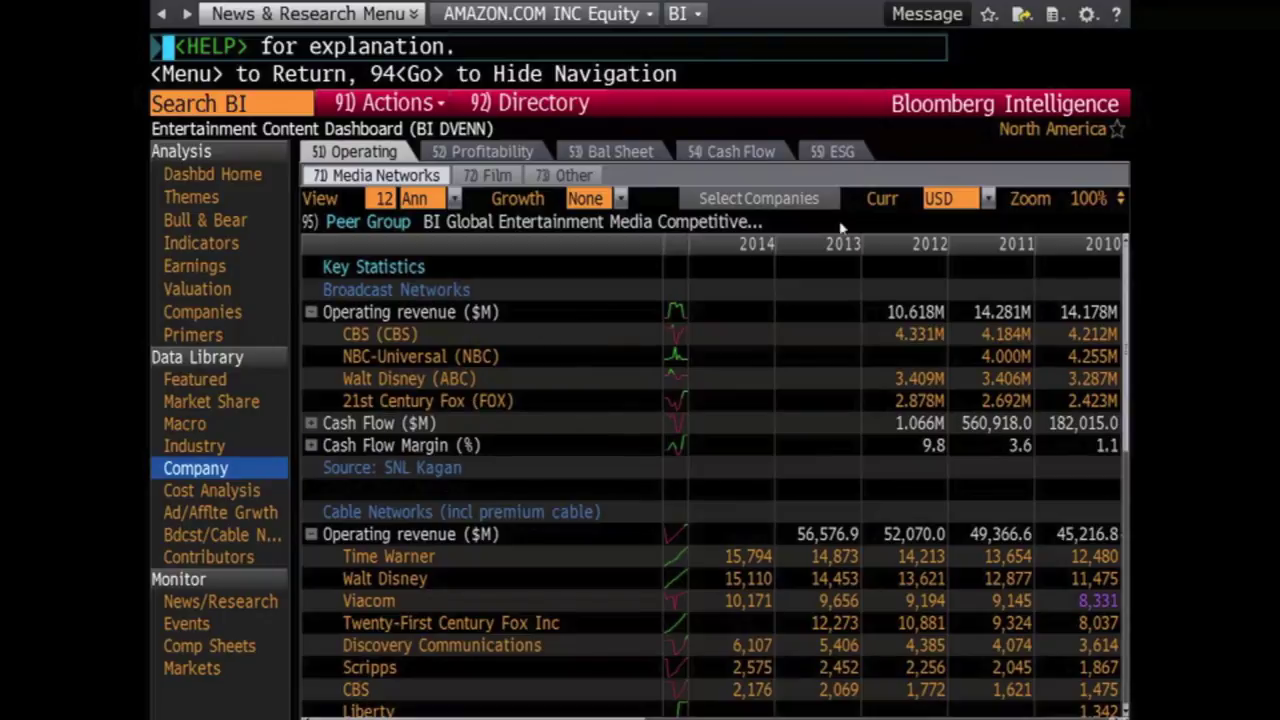
left_click(793, 199)
left_click(396, 303)
left_click(396, 382)
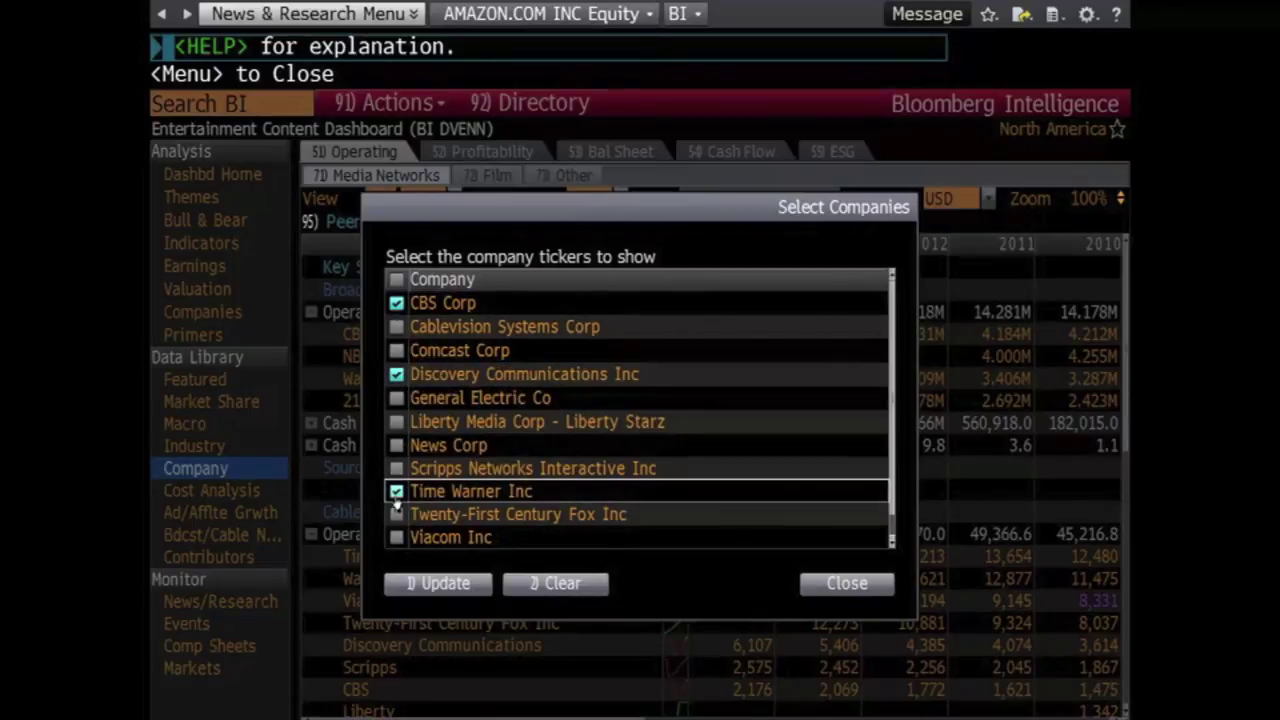
Add Viacom Inc and Walt Disney Co/The to the selection and update the table.
left_click(397, 537)
scroll(399, 540, "down", 1)
left_click(397, 538)
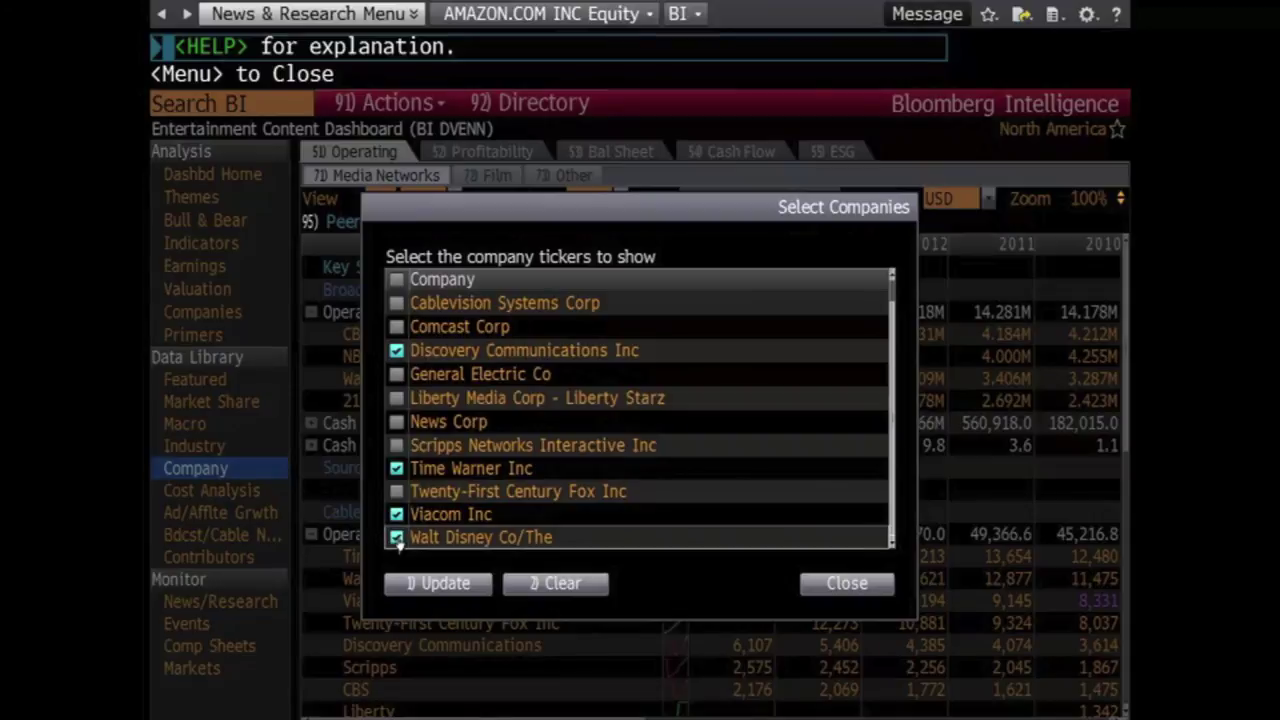
left_click(437, 586)
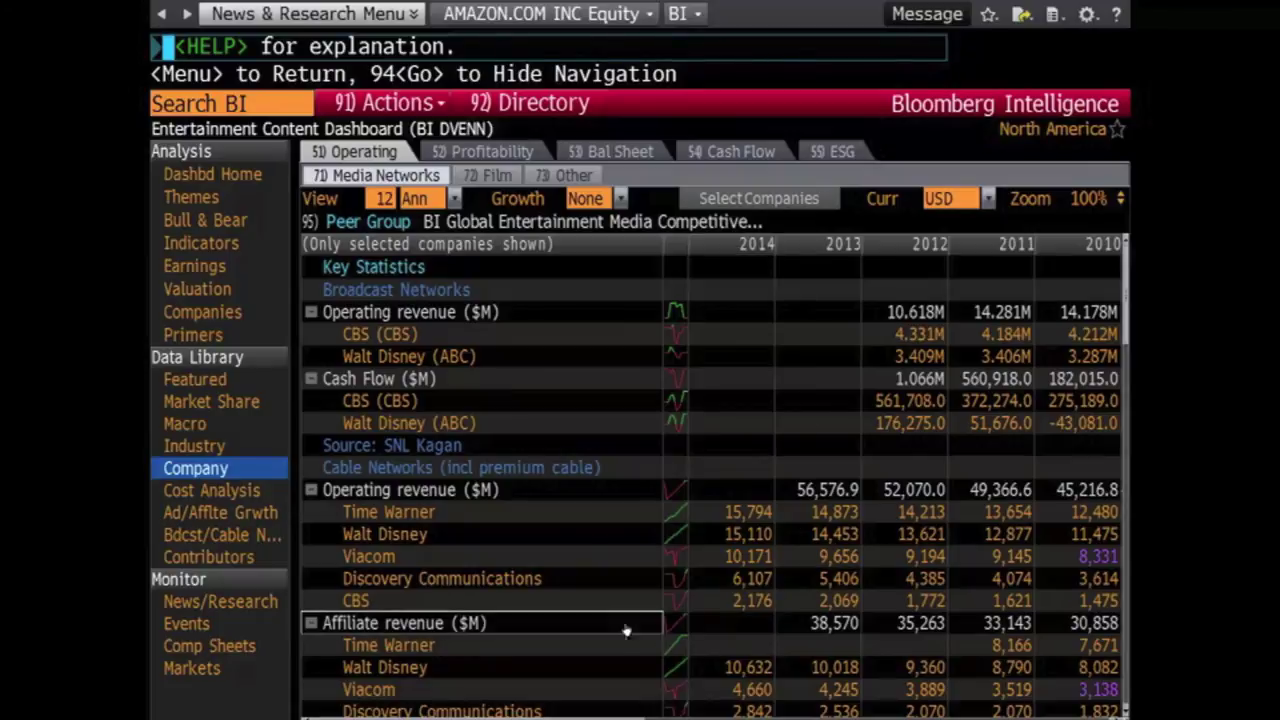
scroll(614, 616, "down", 4)
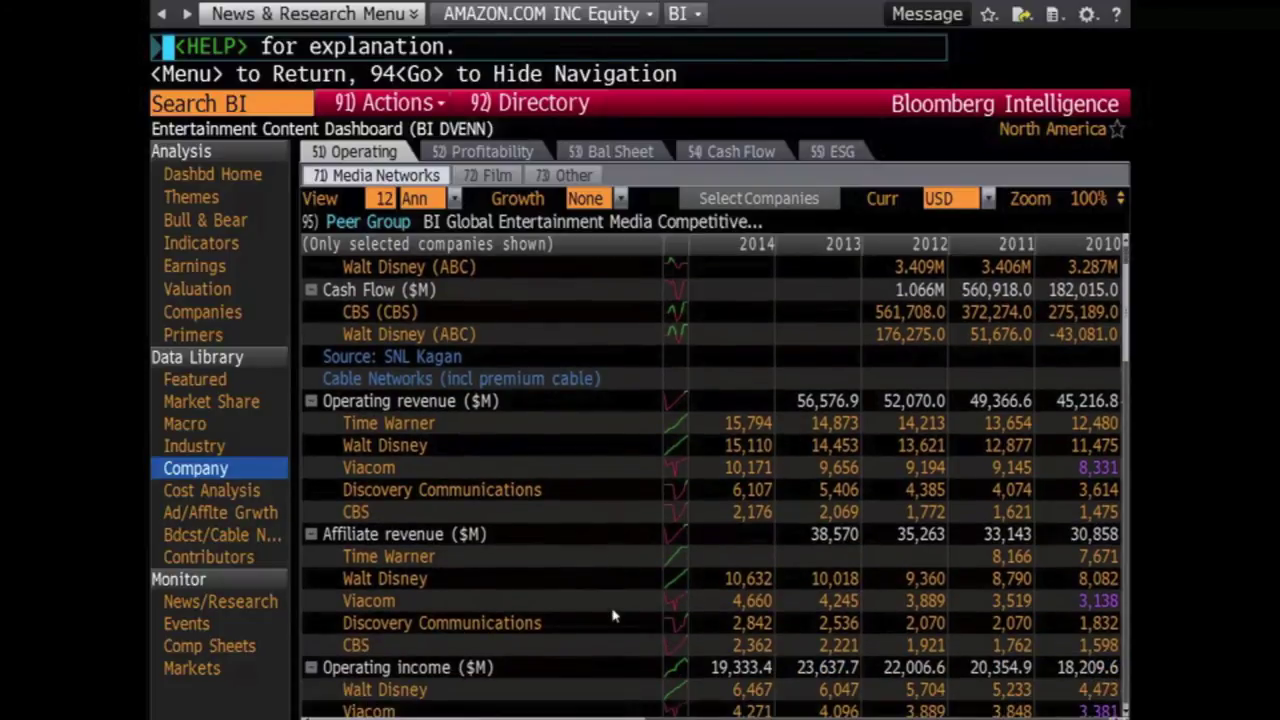
scroll(610, 610, "down", 2)
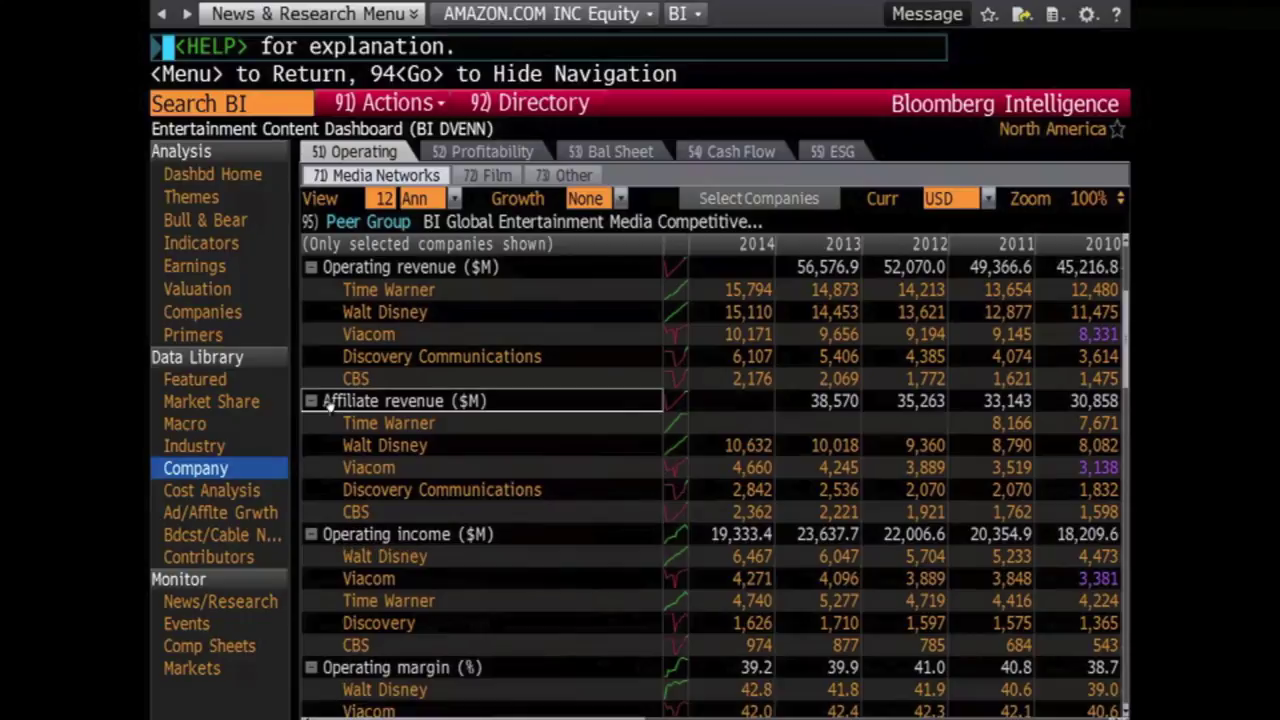